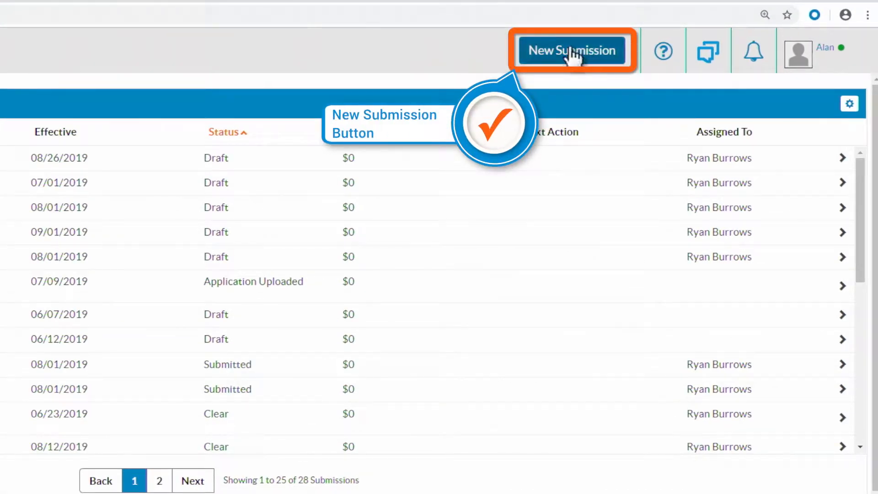
- Create a new submission by uploading the ACORD application file "Edwards-2019 WC Acord app", and open the resulting submission
left_click(571, 49)
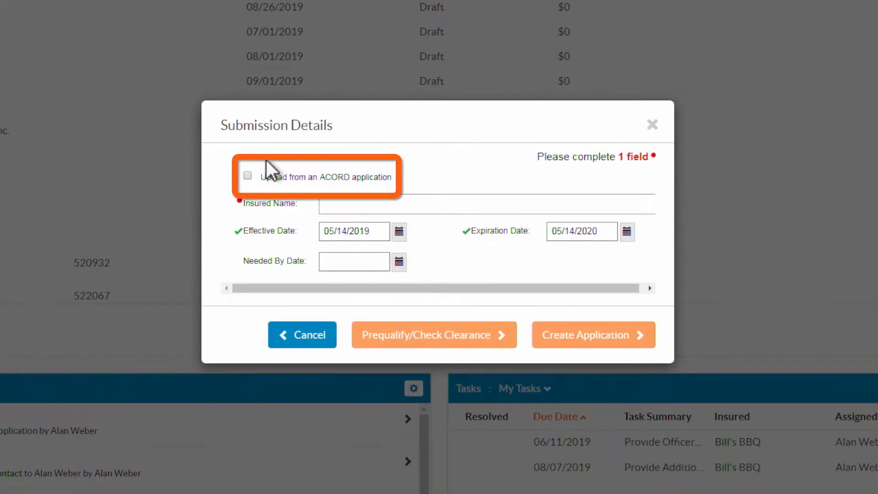
left_click(248, 176)
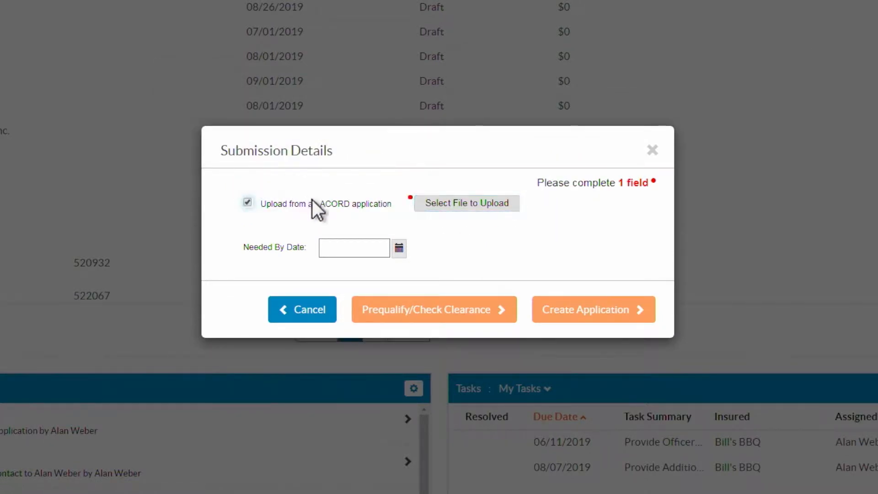
left_click(474, 204)
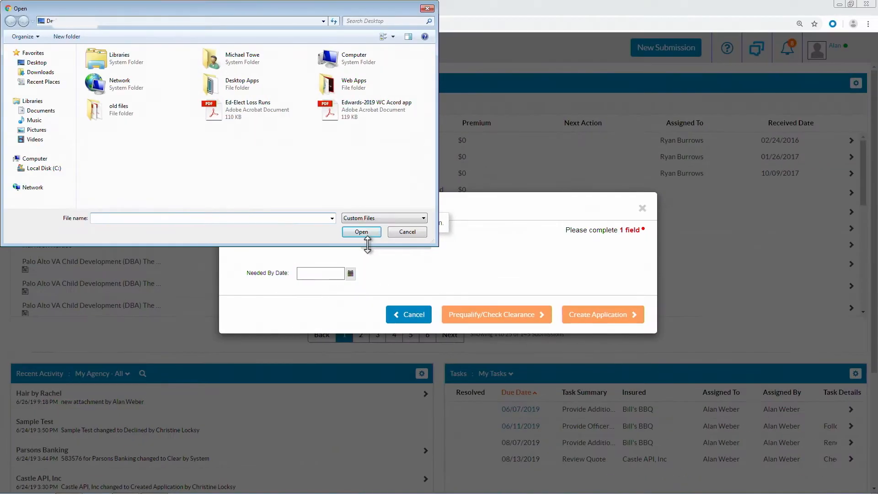
left_click(352, 118)
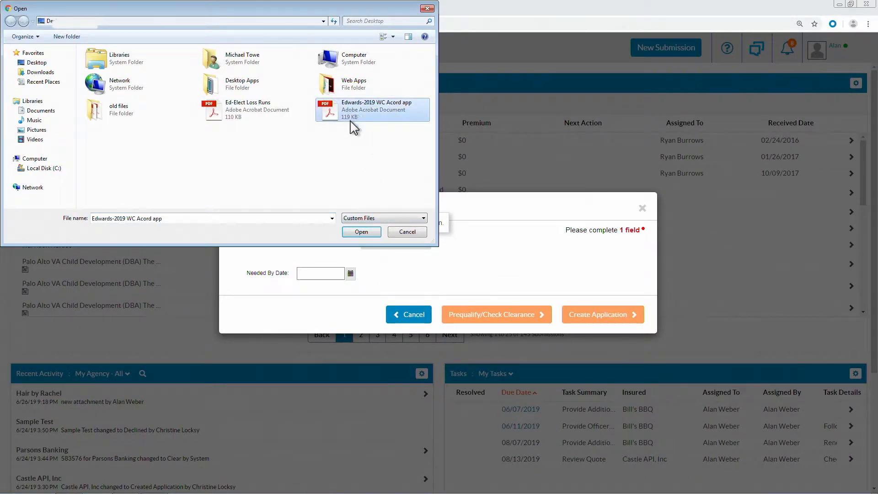
left_click(357, 231)
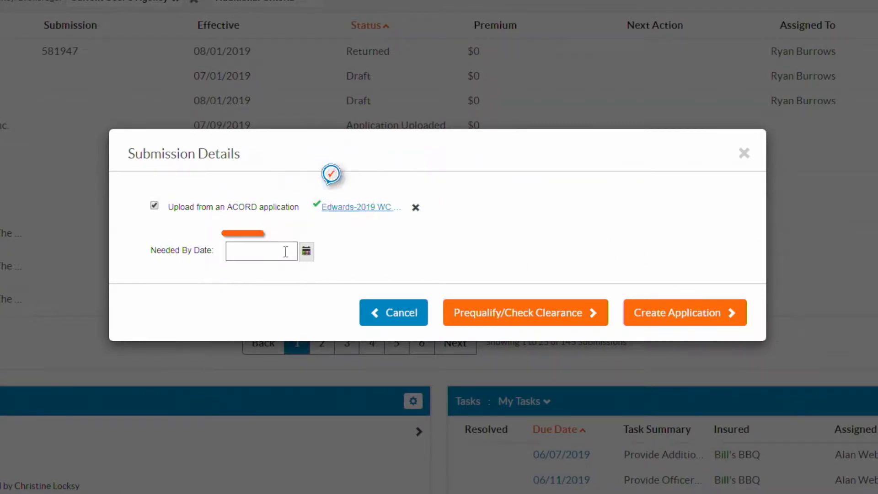
left_click(640, 315)
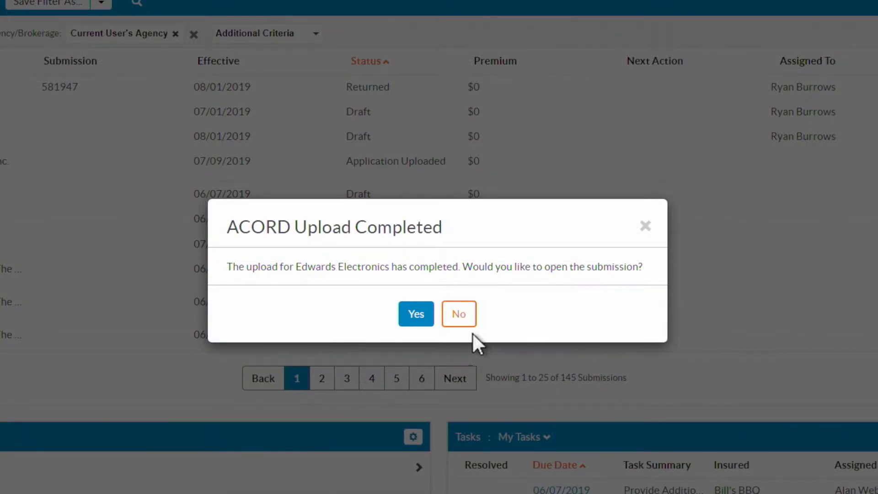
left_click(422, 321)
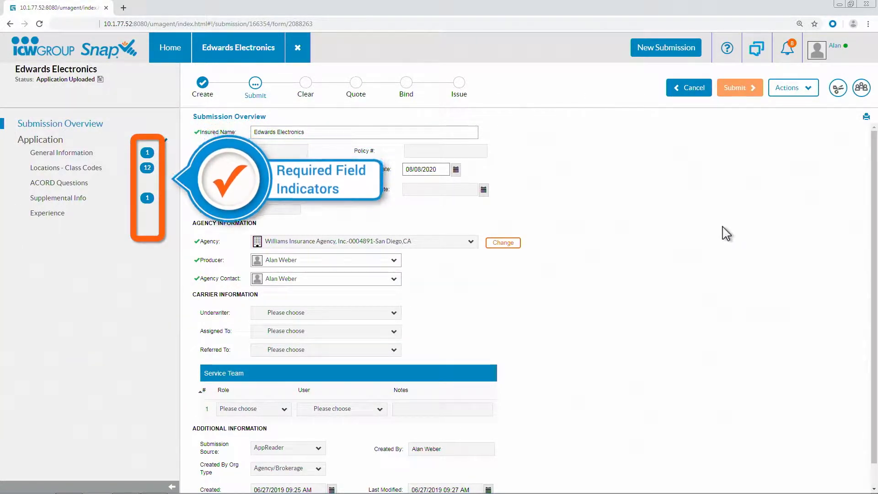
- Step through the incomplete required fields of the Locations - Class Codes section, including the Policy Year Payroll dates
left_click(97, 168)
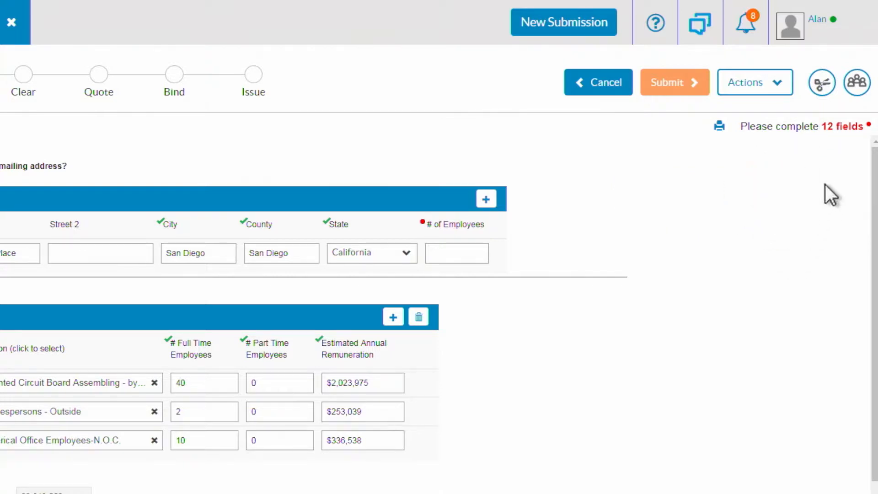
left_click(840, 133)
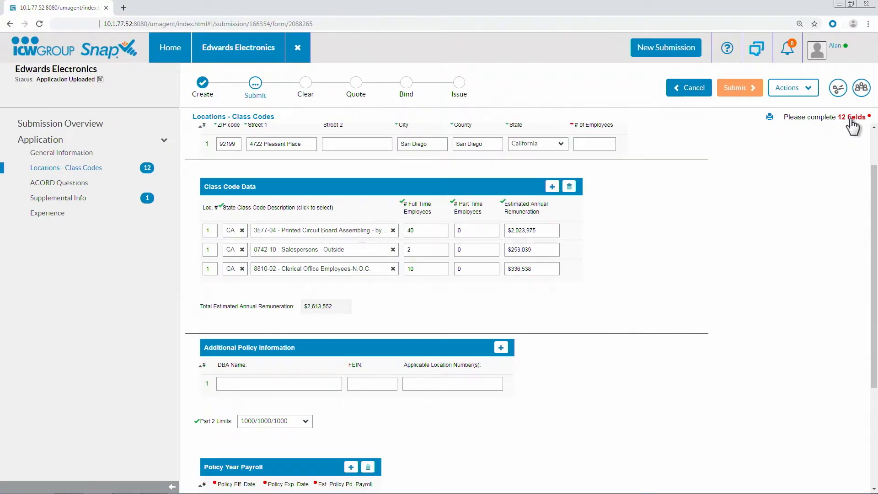
left_click(842, 133)
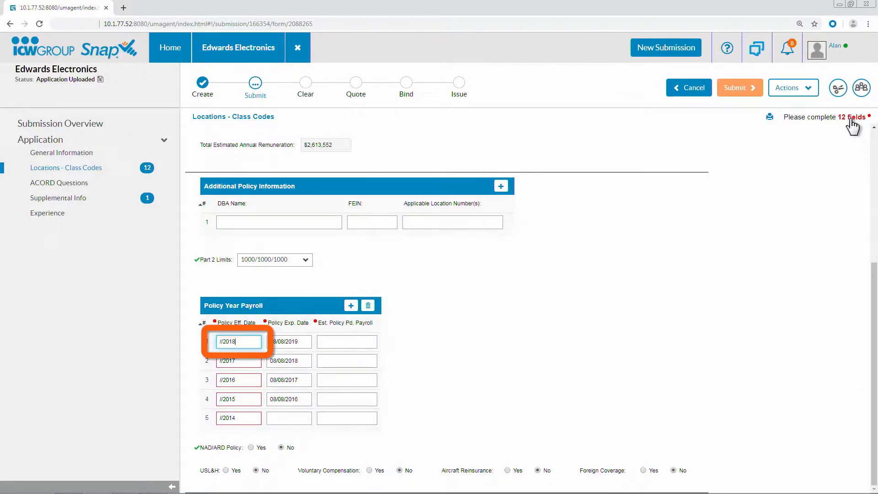
left_click(851, 119)
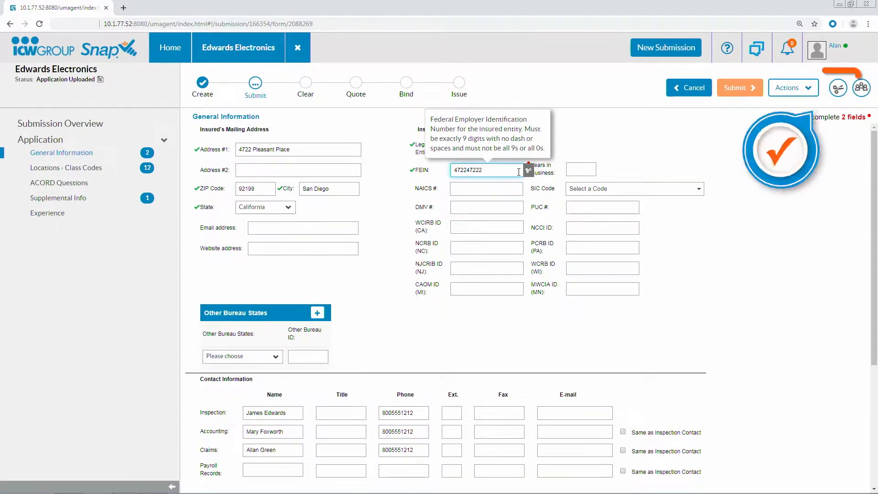
- Check the source document snippets for the FEIN and mailing address in General Information, and close the snippet view
left_click(839, 92)
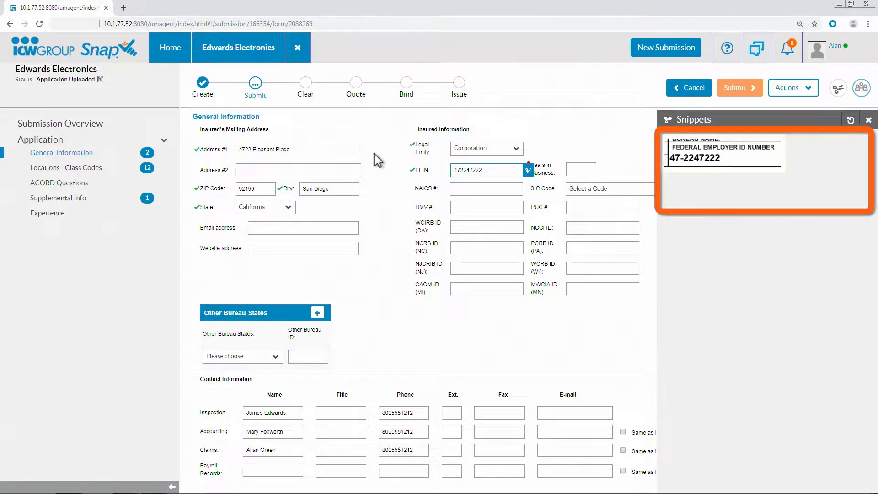
left_click(350, 149)
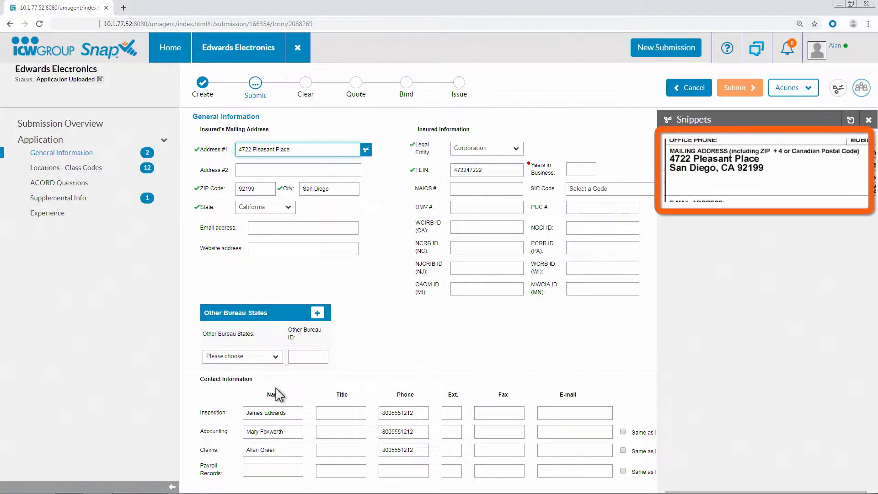
left_click(868, 120)
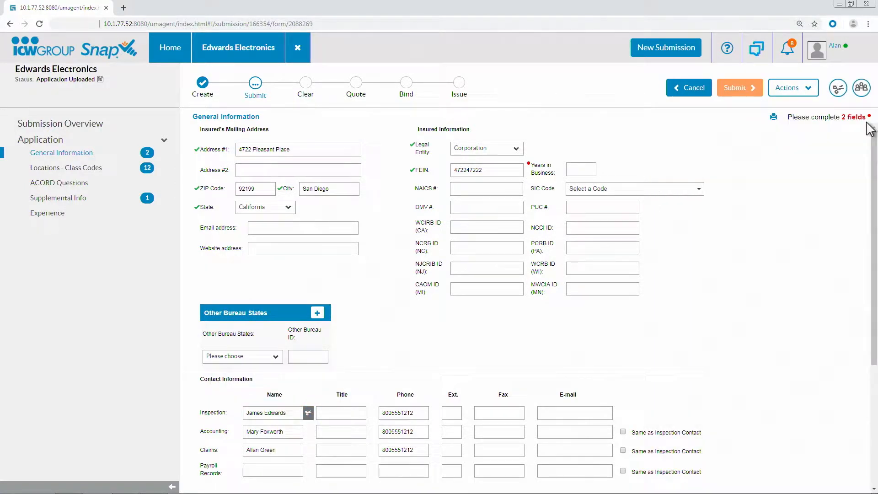
- Complete the required General Information fields: set Years in Business to 10 and paste the Nature of Business / Description of Operations
left_click(861, 119)
type("10")
left_click(854, 118)
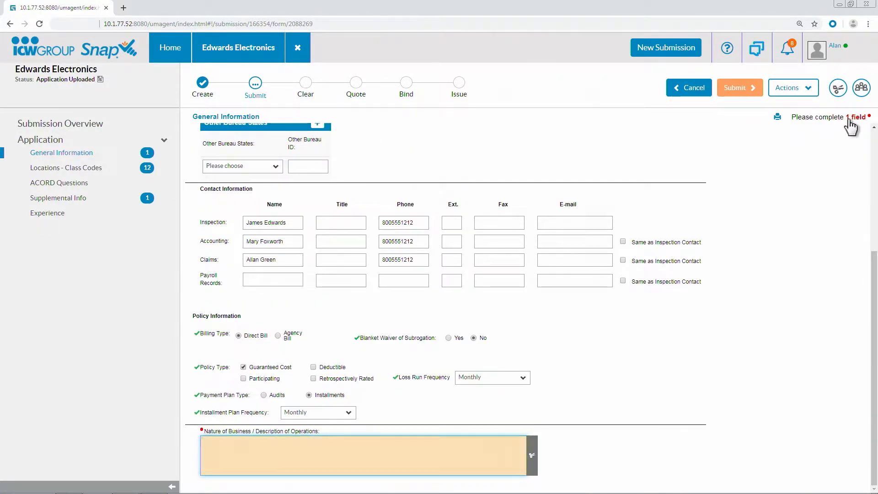
type("Assembly-Printed circuit boards. Website: www.edwardstech.com")
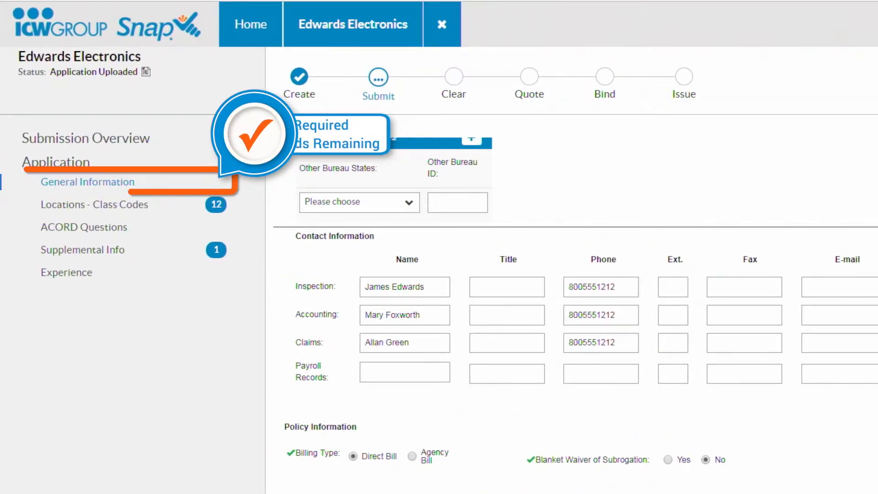
- In Locations - Class Codes, replace the first class code with 5191-10, Office Machine Or Point Of Sale Equipment Installation, Service or Repair
left_click(134, 204)
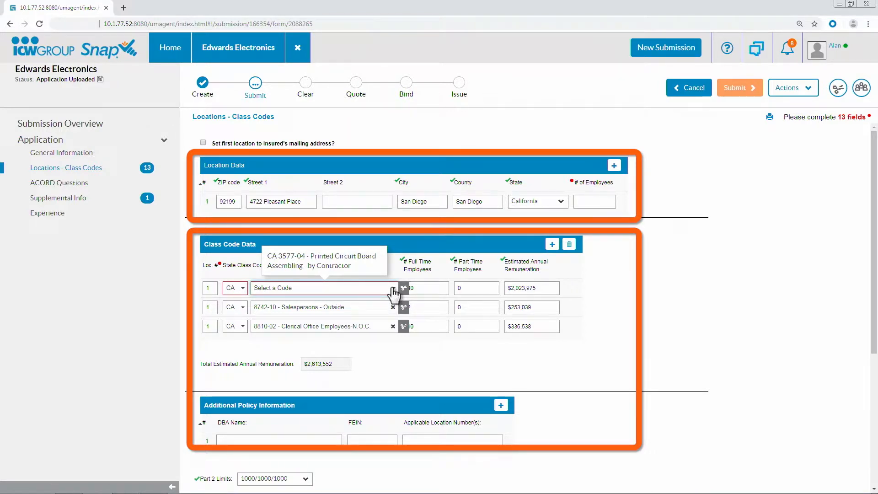
left_click(393, 294)
type("51")
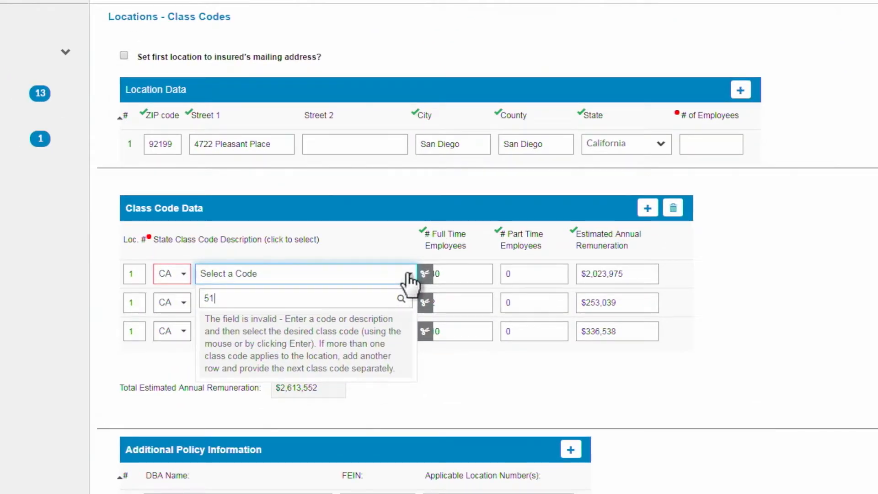
type("91")
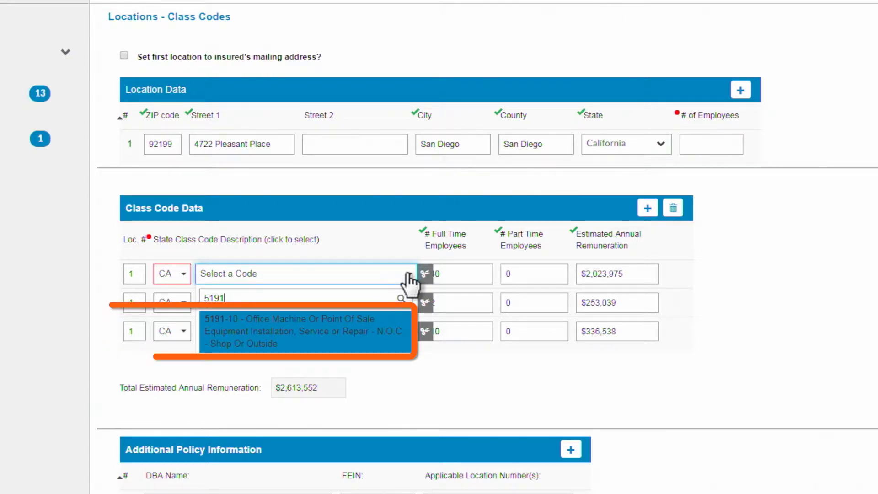
left_click(353, 319)
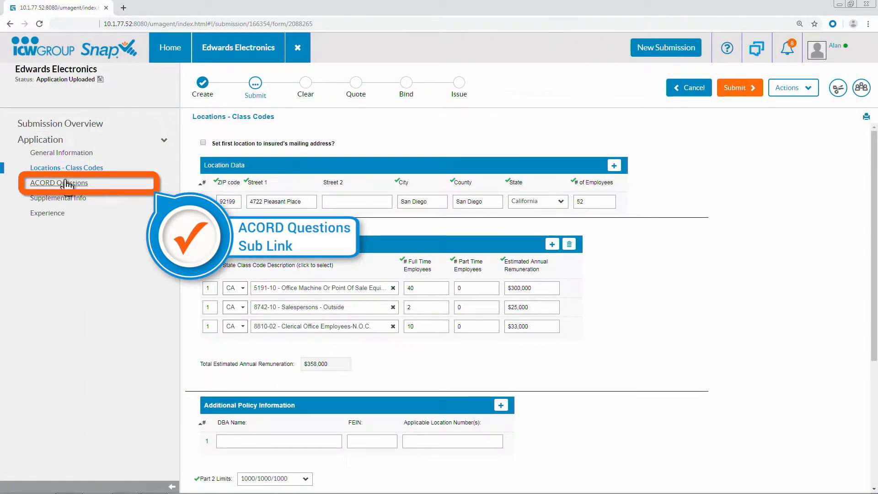
- In ACORD Questions, assign class code 8742-10 (Salespersons) to the president under Individuals Included/Excluded
left_click(67, 183)
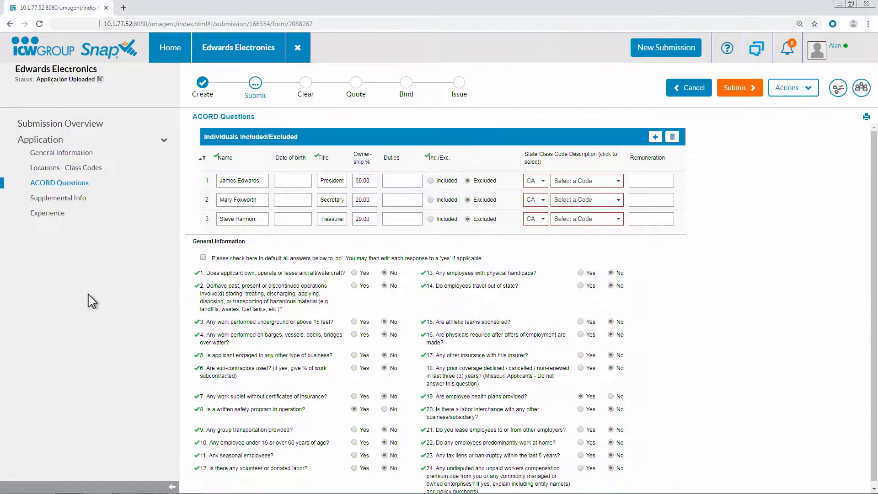
left_click(619, 180)
type("87")
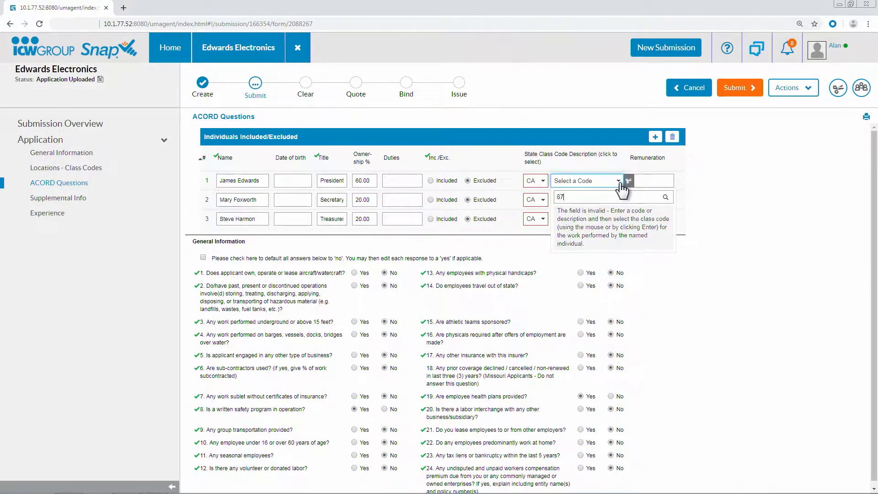
type("42")
left_click(605, 206)
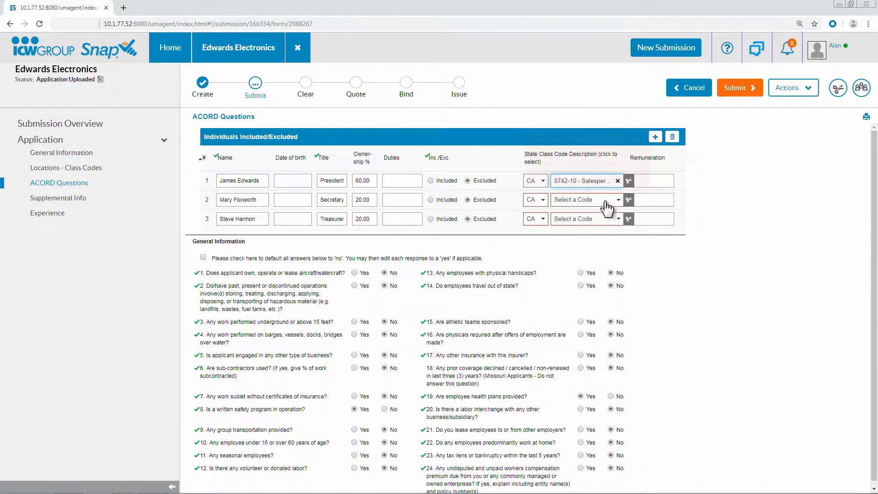
- Assign class code 8810-02 (Clerical Office Employees) to both the secretary and the treasurer
left_click(605, 201)
type("8810")
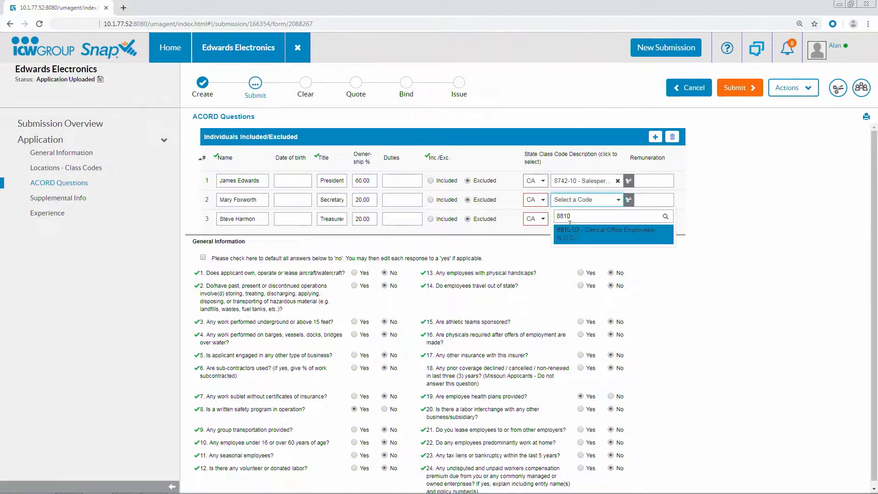
left_click(570, 230)
left_click(578, 219)
type("8810")
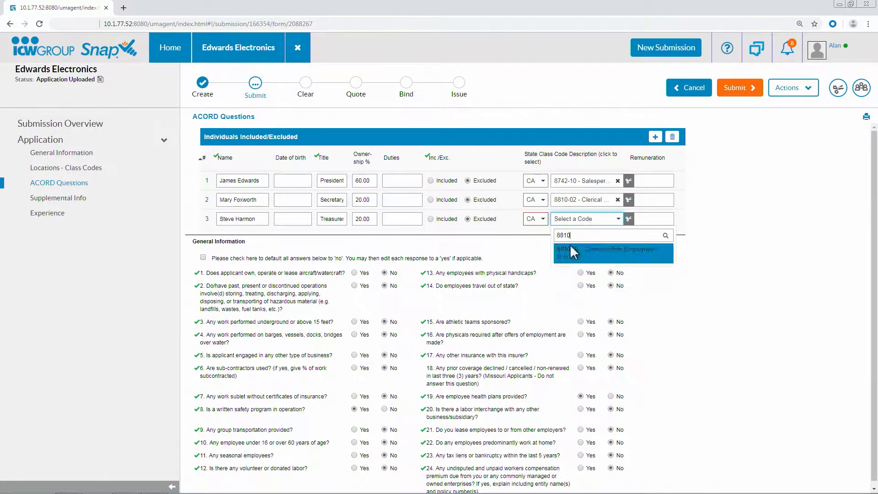
left_click(574, 254)
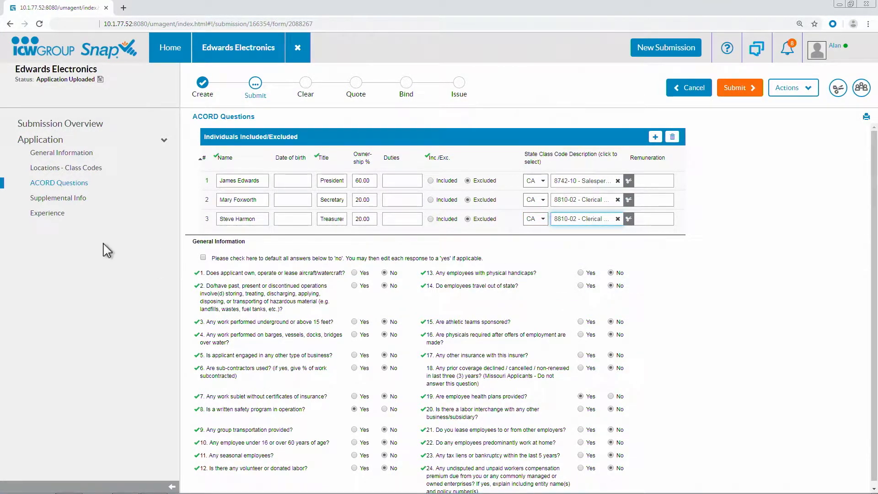
- In Supplemental Info, choose to complete the required questions now; answer safety incentive program Yes, full-time Safety Director No, and Return to Work Program Informal
left_click(80, 198)
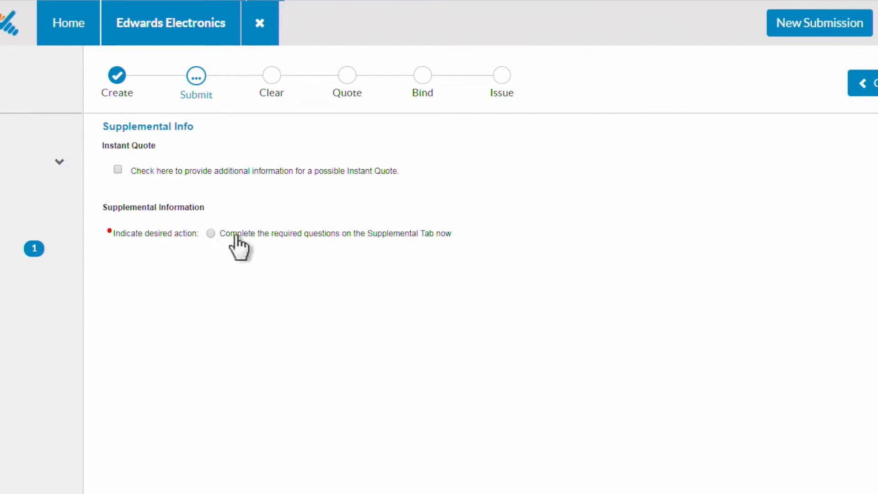
left_click(211, 234)
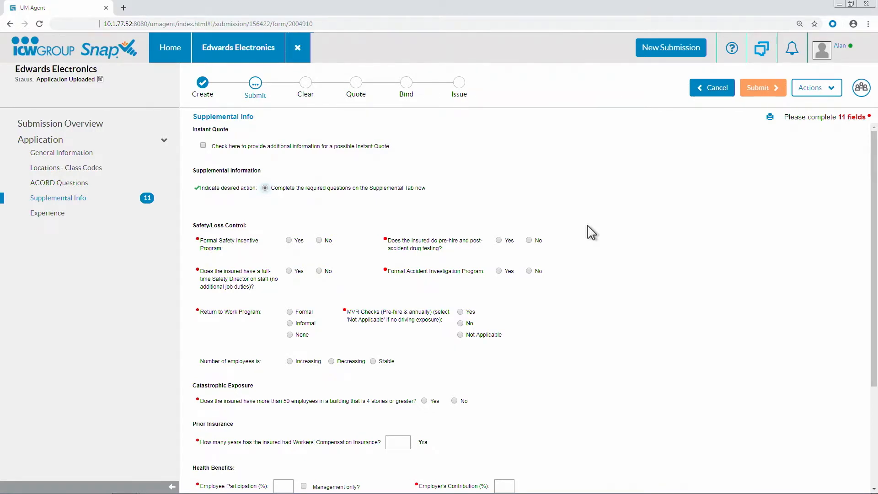
left_click(288, 240)
left_click(318, 270)
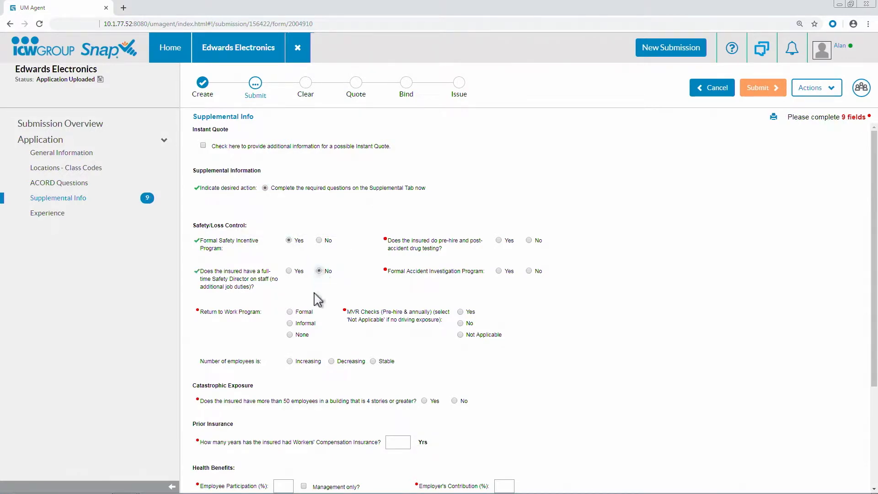
left_click(290, 323)
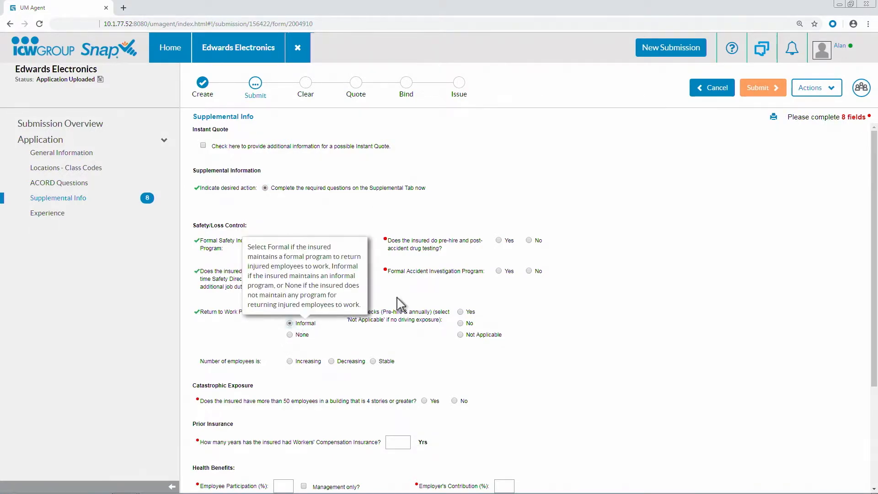
- Answer drug testing Yes, Formal Accident Investigation Program No and MVR Checks Yes, and set the number of employees to Stable
left_click(499, 240)
left_click(528, 271)
left_click(460, 311)
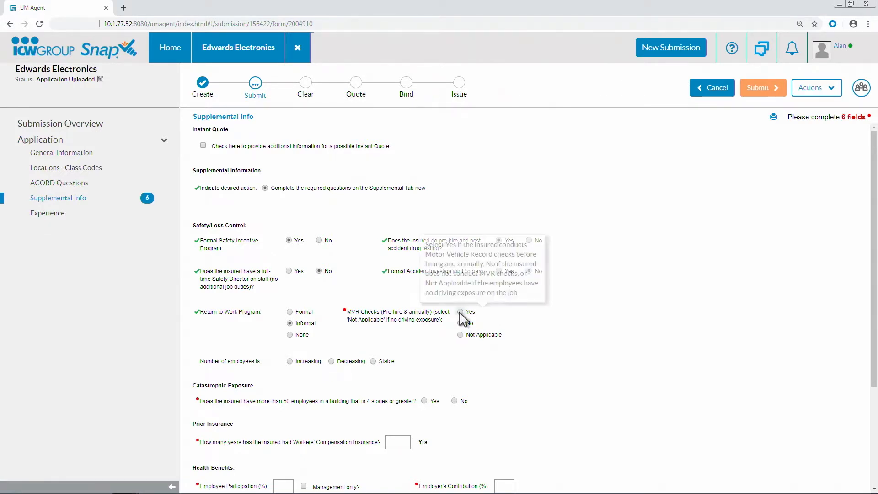
left_click(372, 361)
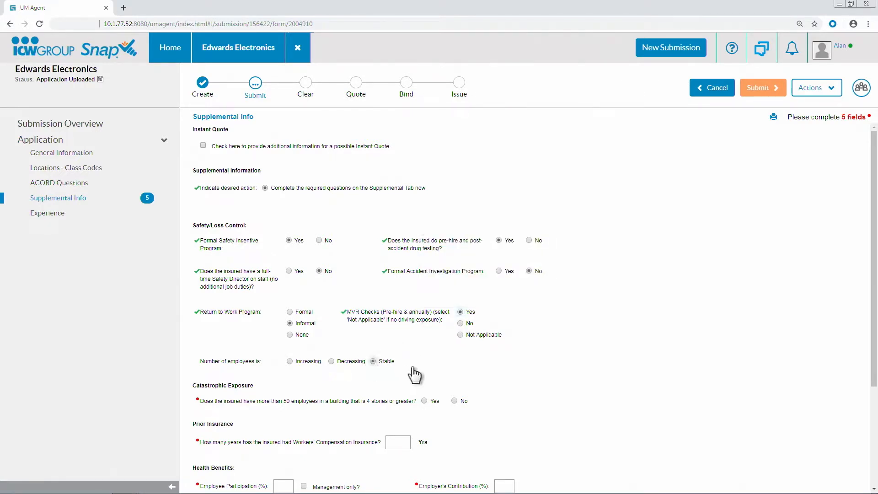
- Answer No to the catastrophic exposure question and enter 10 years of prior Workers' Compensation Insurance
left_click(460, 402)
left_click(397, 442)
mouse_move(397, 443)
type("10")
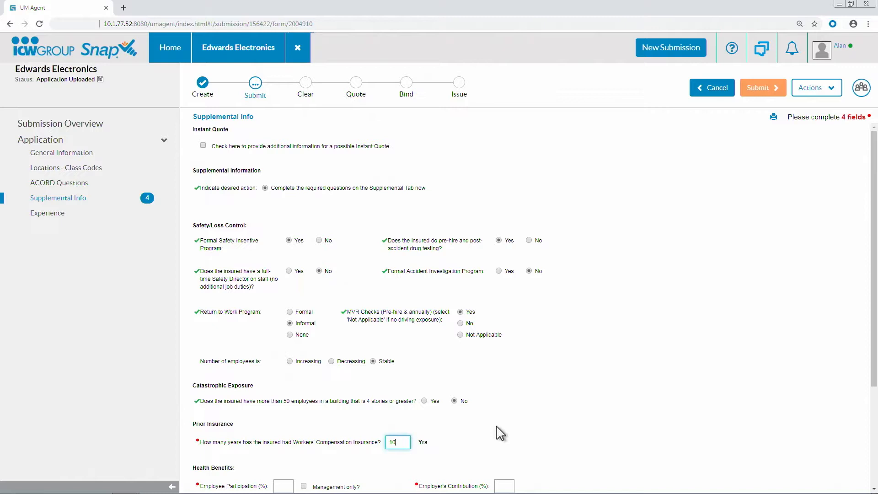
- Under Health Benefits, set Employee Participation to 0% and Employer's Contribution to 0%
scroll(503, 430, "down", 3)
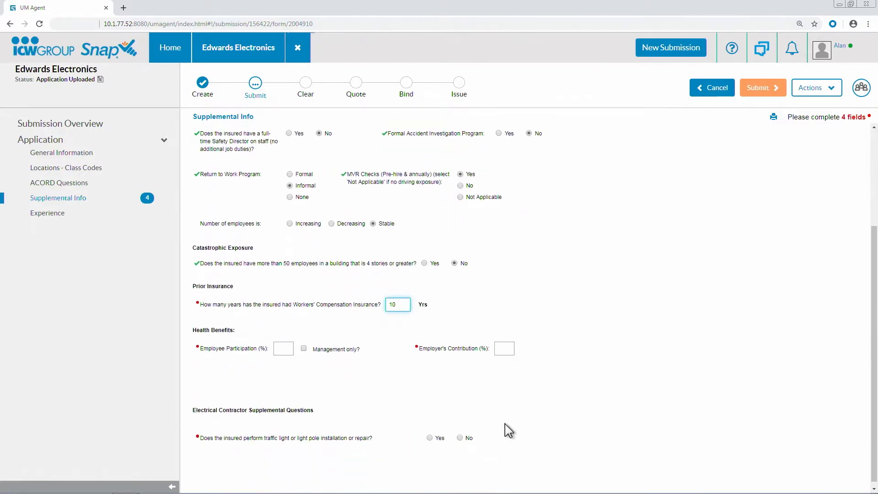
left_click(287, 343)
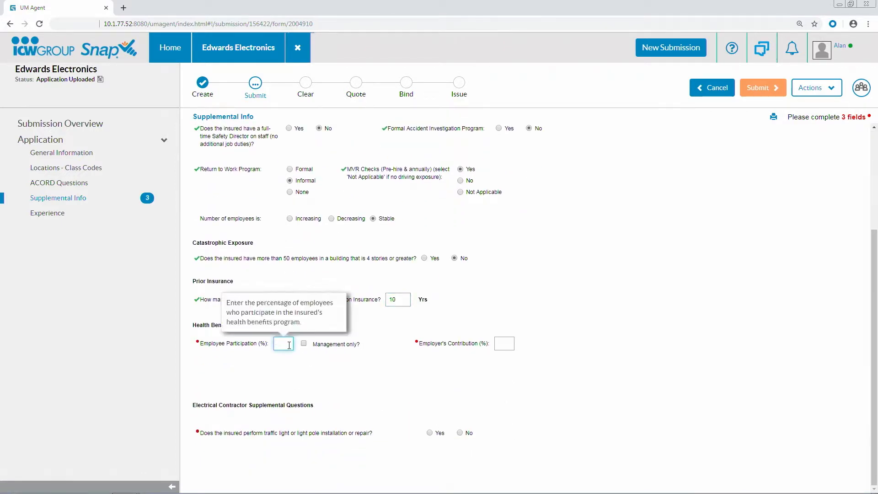
type("0")
left_click(503, 343)
type("0")
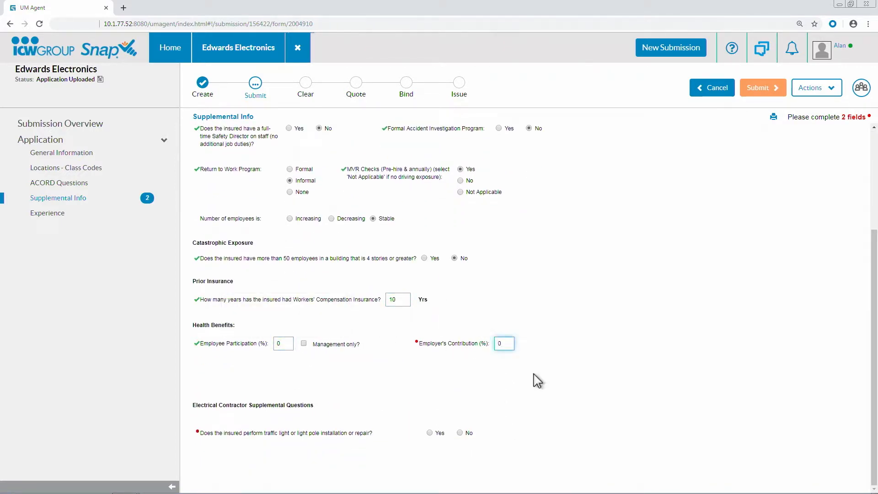
- For the electrical contractor questions, answer traffic light work No, 3 years or more of Workers' Comp Insurance Yes, Day Laborers No and active contractor's license Yes
left_click(429, 433)
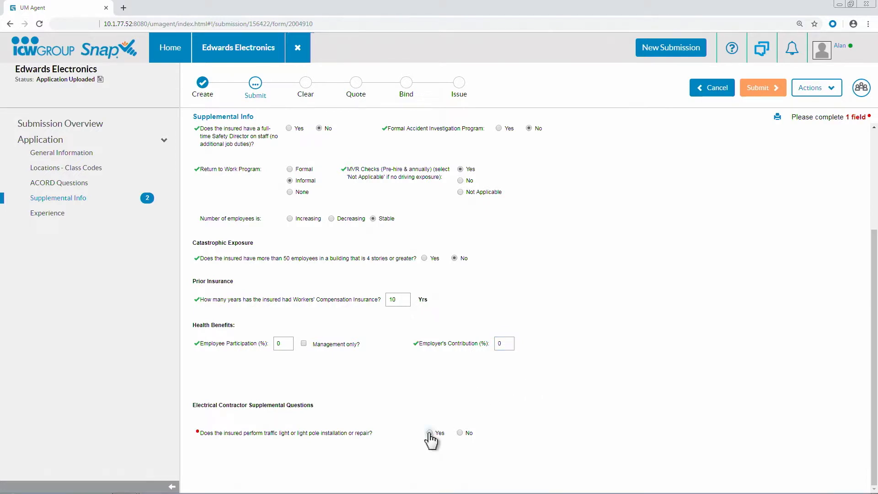
left_click(461, 433)
scroll(519, 414, "down", 3)
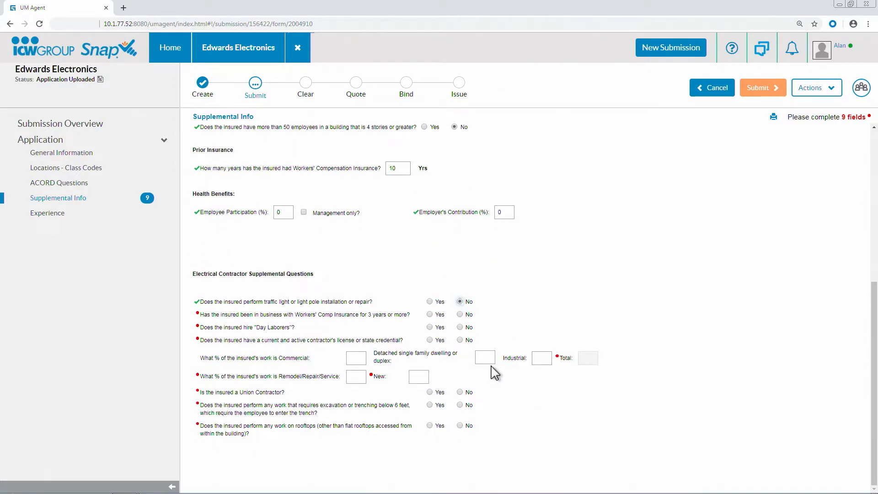
left_click(430, 315)
left_click(459, 327)
left_click(431, 340)
- Set the insured's work to 80% Commercial, 20% detached single family dwelling or duplex, 25% Remodel/Repair/Service and 75% New
left_click(360, 359)
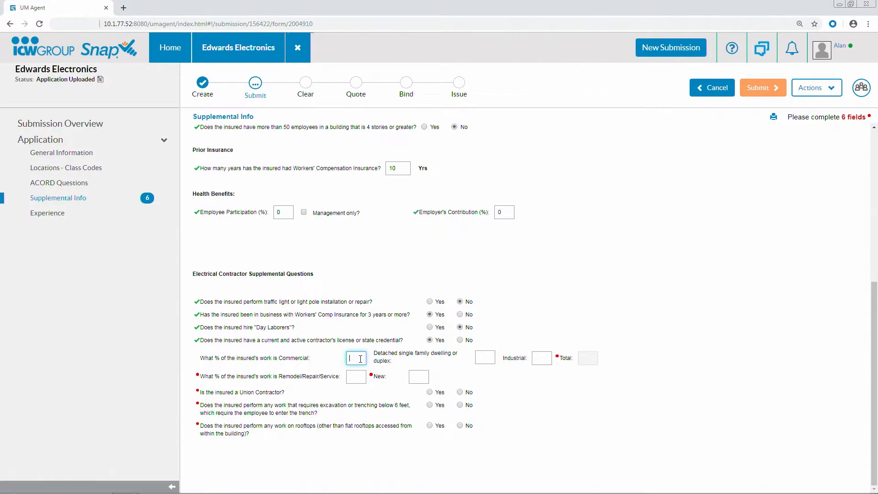
type("80")
left_click(485, 357)
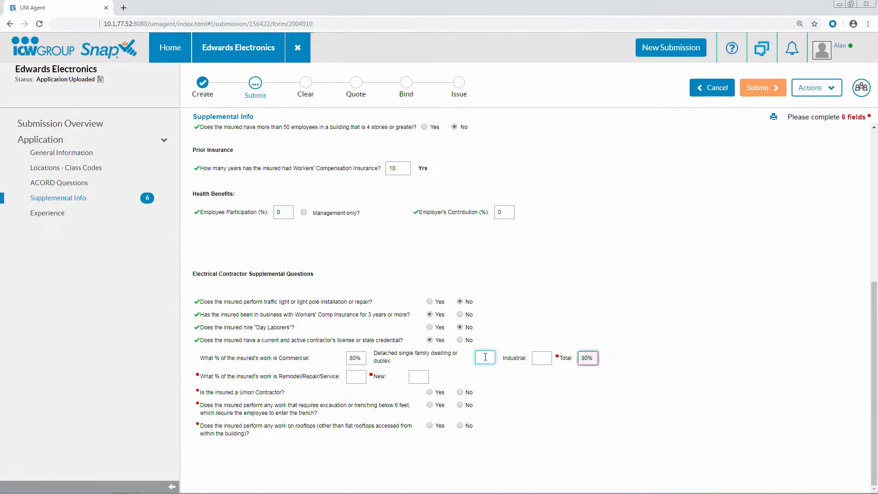
type("20")
left_click(357, 376)
type("2")
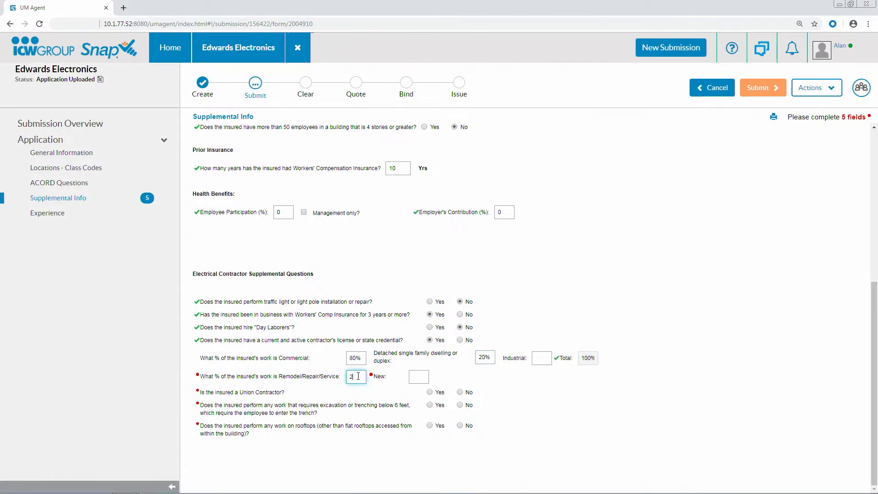
type("5")
- Answer Yes to Union Contractor, and No to trench excavation work and to rooftop work
left_click(429, 392)
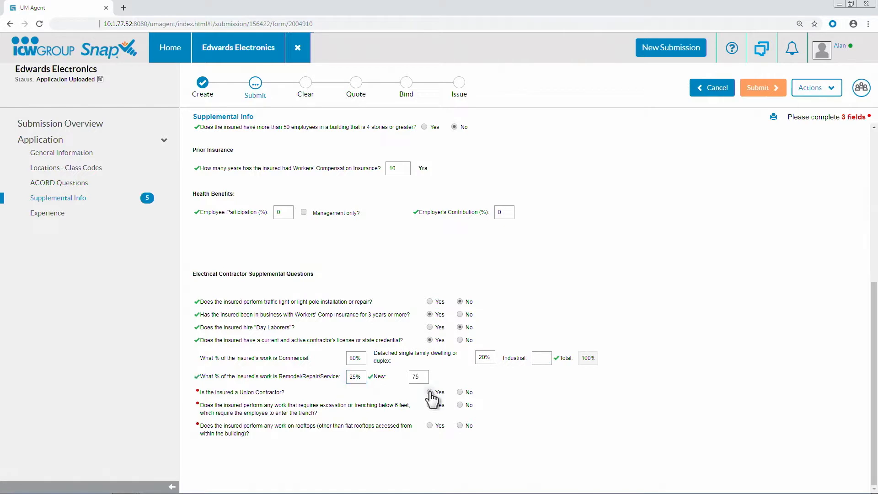
left_click(460, 405)
left_click(460, 425)
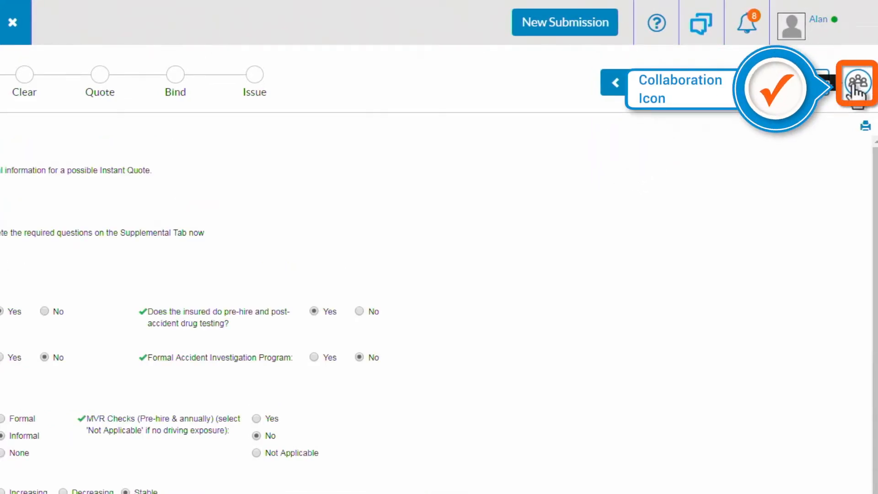
- Start a new file in the submission's Collaboration and choose the Ed-Elect Loss Runs PDF from the desktop
left_click(854, 85)
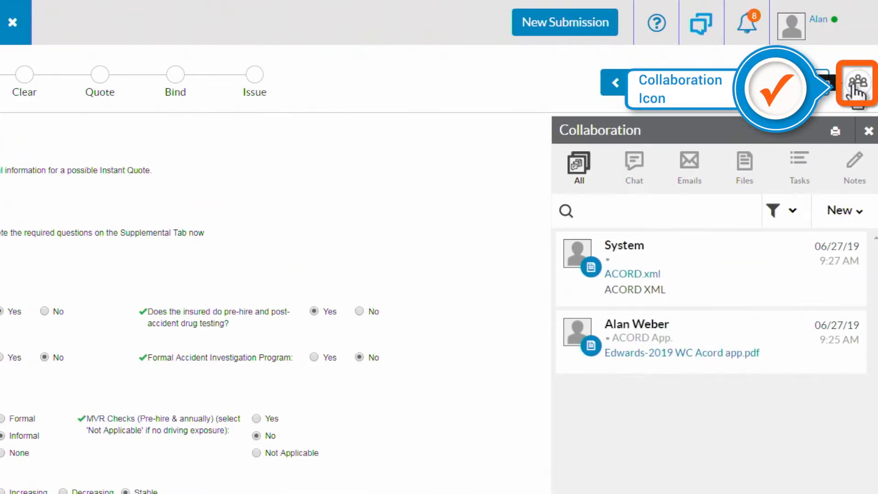
left_click(840, 213)
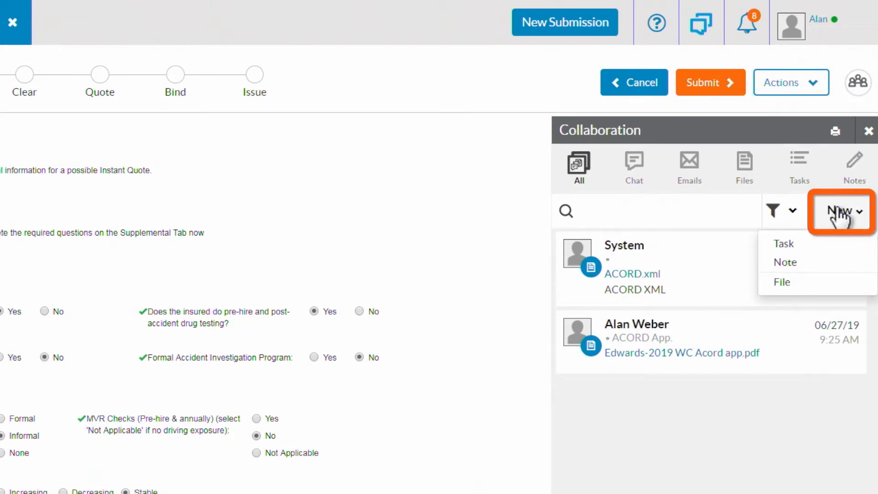
left_click(786, 282)
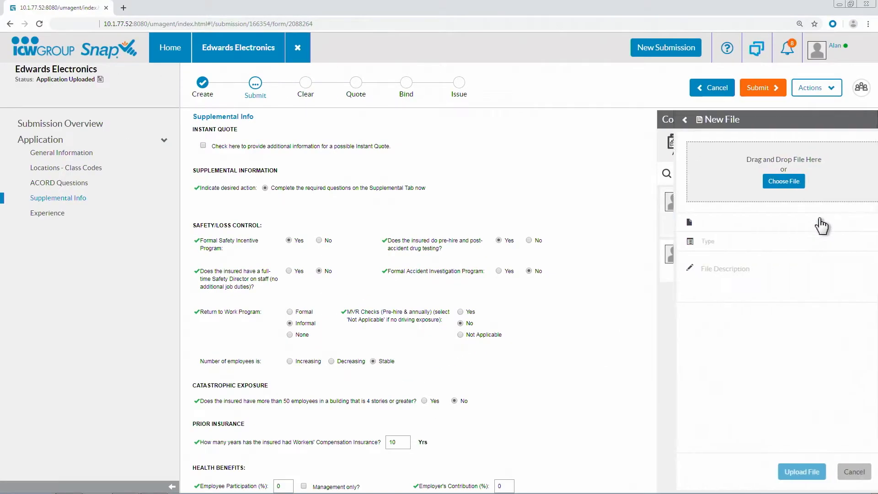
left_click(777, 183)
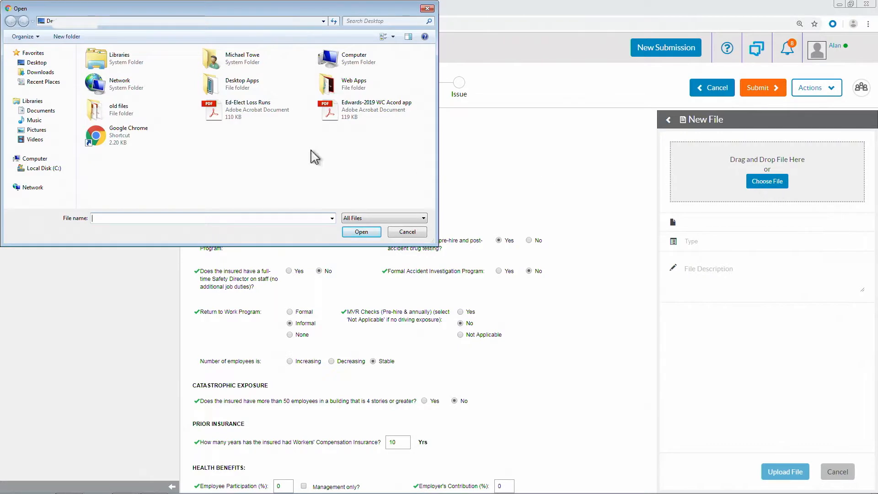
left_click(239, 115)
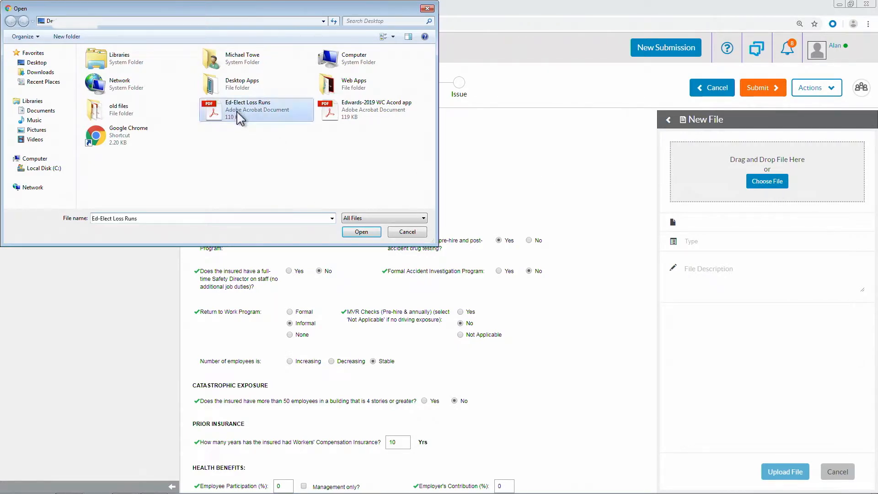
left_click(351, 232)
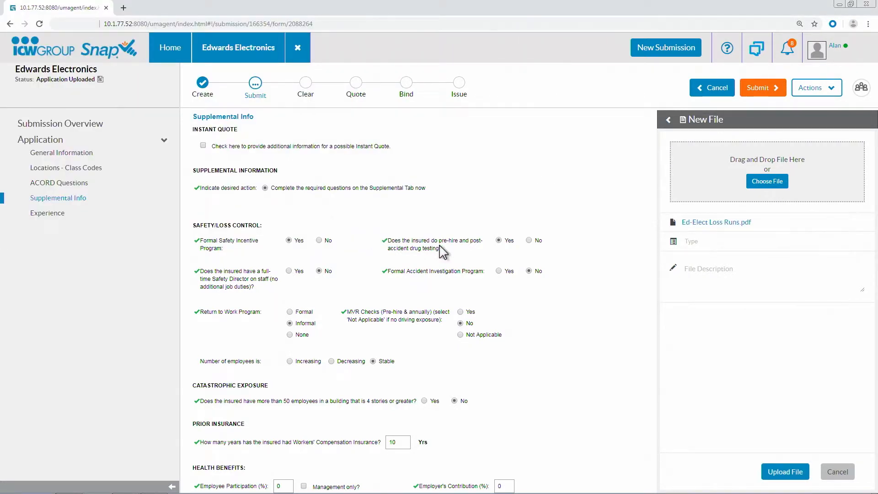
- Set the file's type to Loss Run, upload it to the submission and close Collaboration
left_click(704, 251)
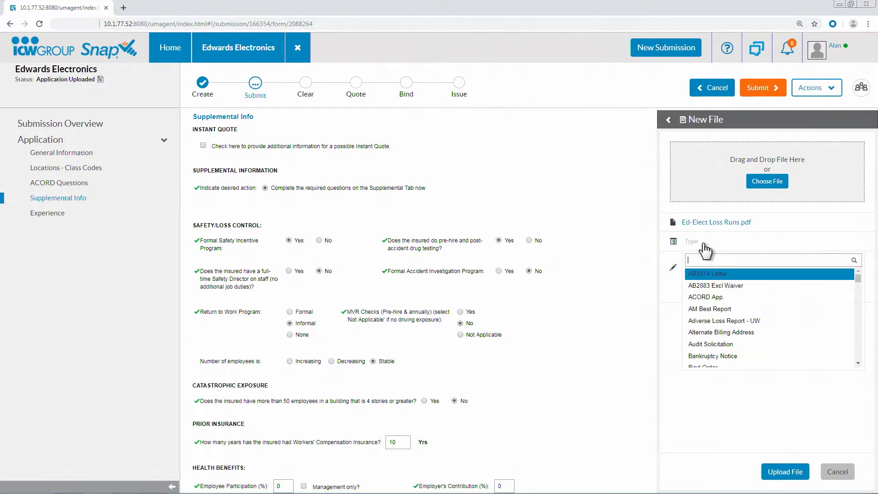
type("loss")
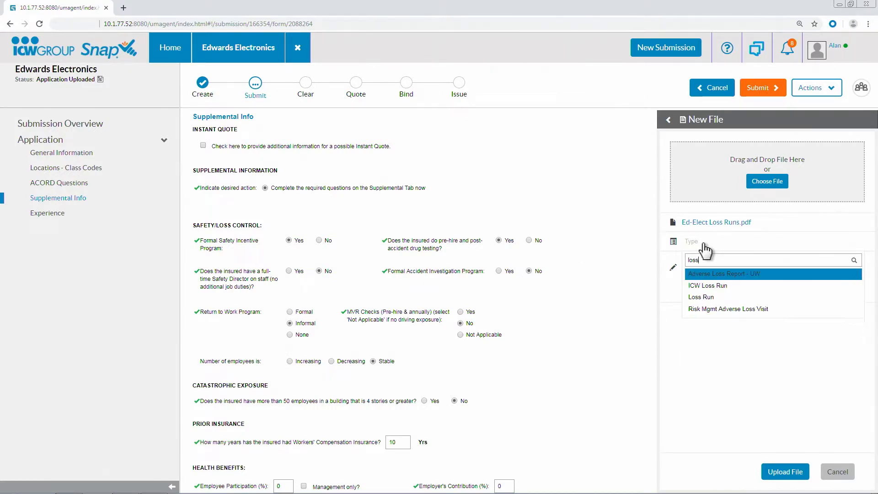
left_click(703, 297)
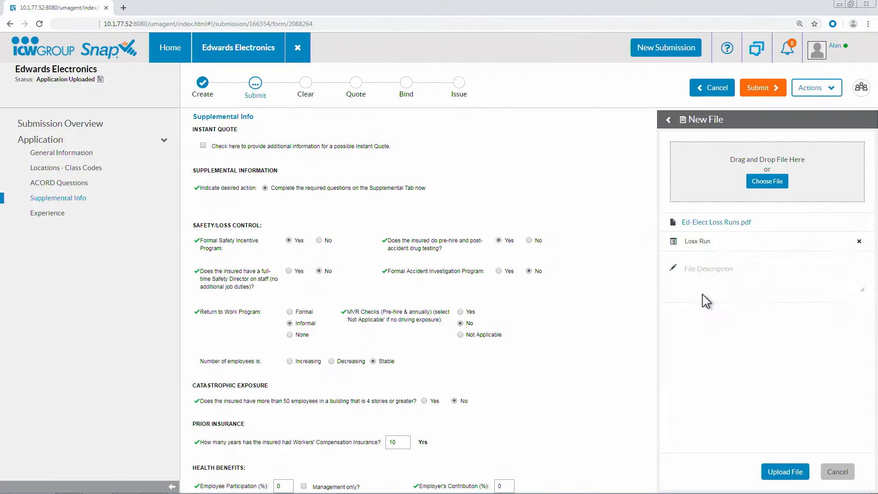
left_click(785, 472)
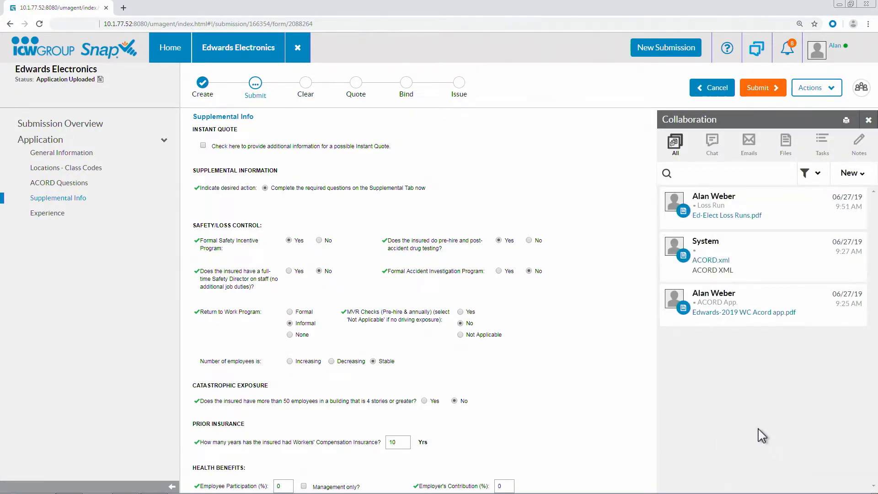
left_click(867, 122)
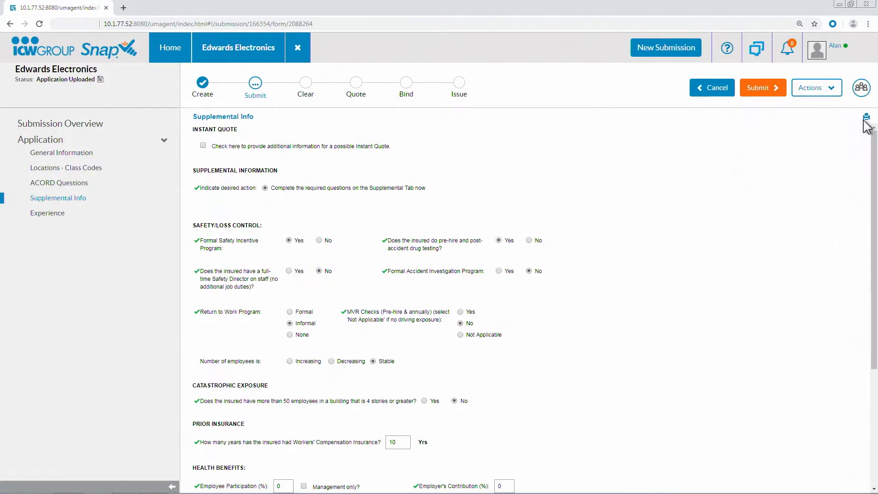
- Submit the Edwards Electronics application, accepting the certification statement, and return to the home page
left_click(768, 94)
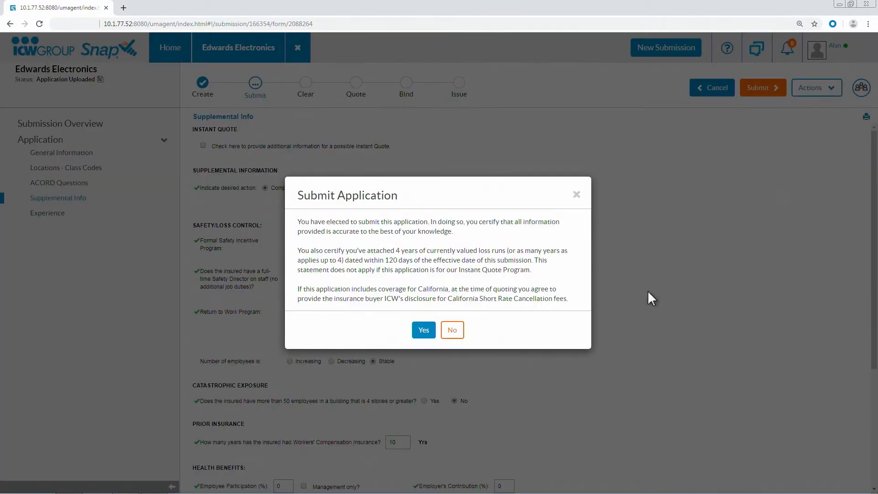
left_click(424, 331)
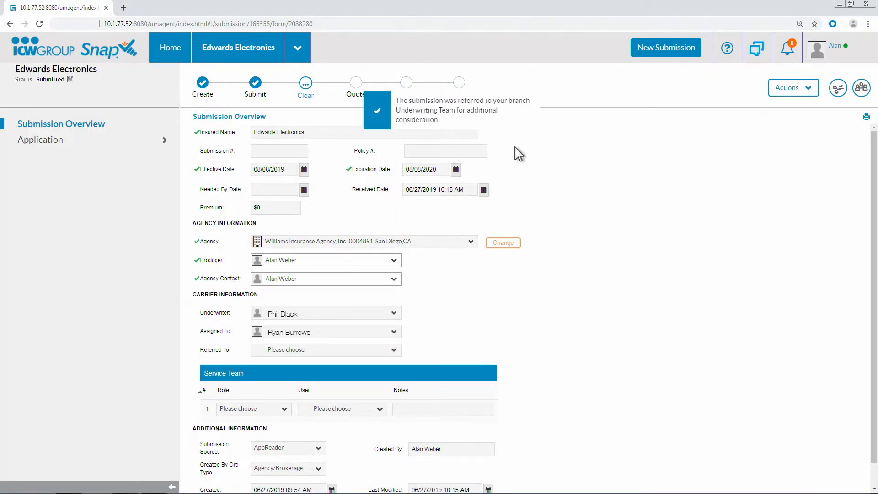
left_click(169, 59)
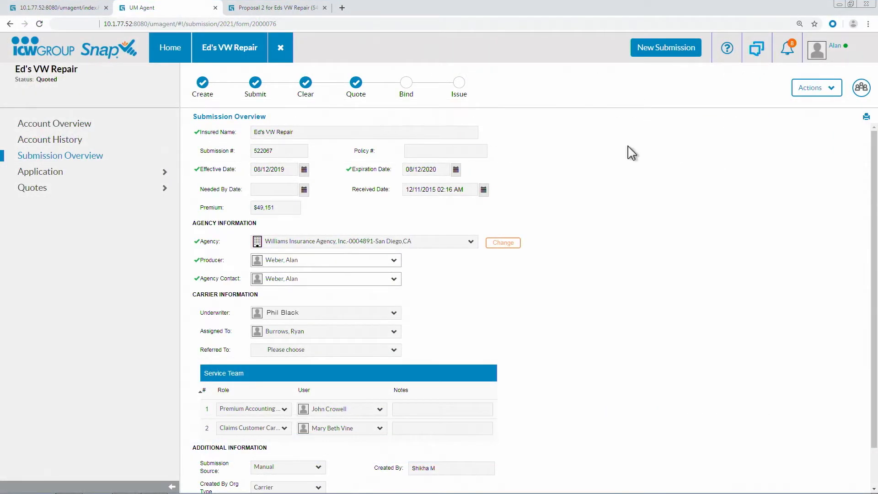
- From Ed's VW Repair's Collaboration, open the most recent proposal email and view its attached Proposal 2 PDF
left_click(861, 89)
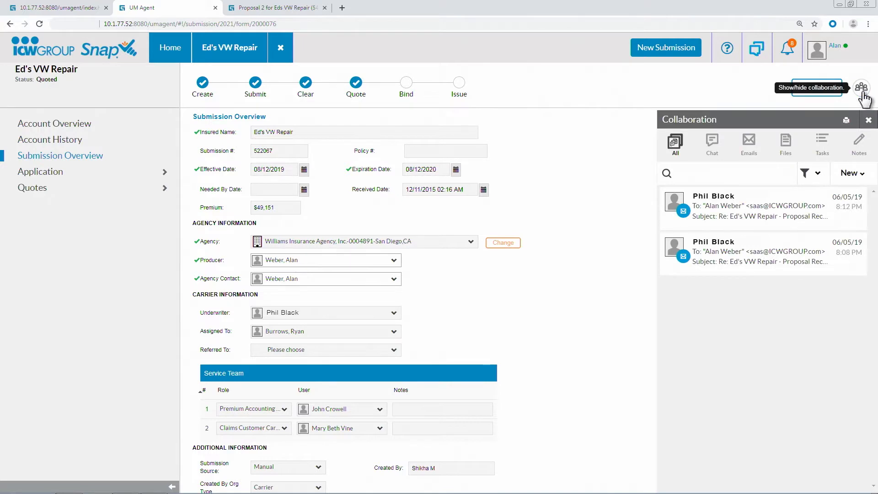
left_click(777, 208)
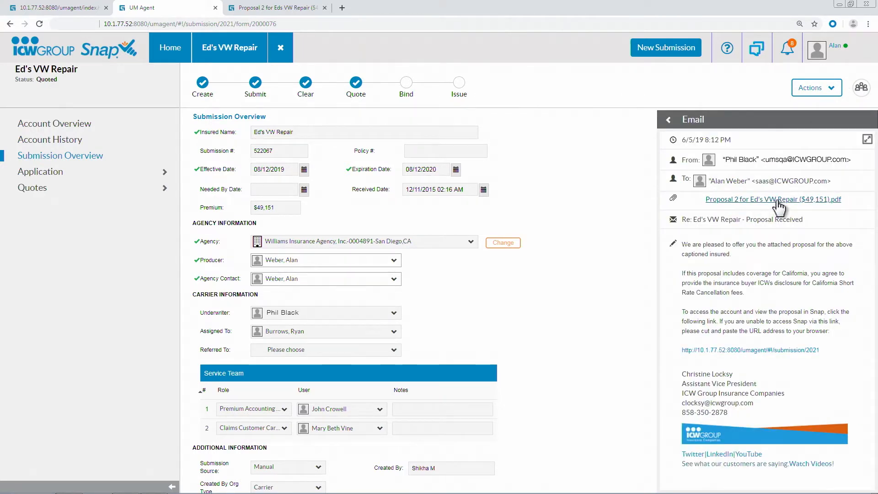
left_click(777, 202)
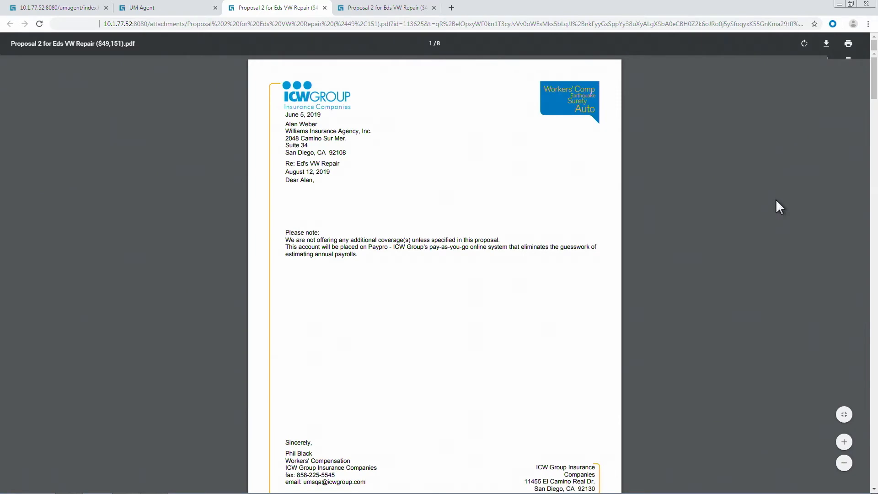
scroll(775, 200, "down", 4)
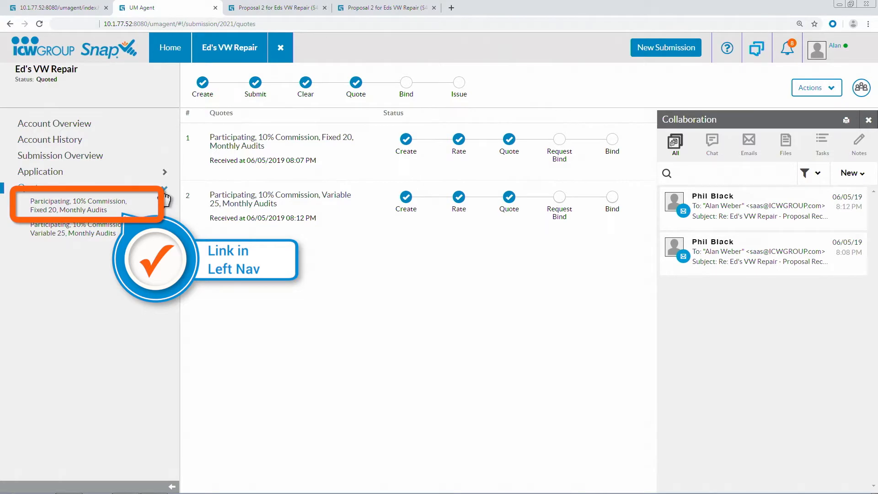
- Open the Quote Document of Ed's VW Repair's Variable 25, Monthly Audits quote and read through its first four pages
left_click(108, 210)
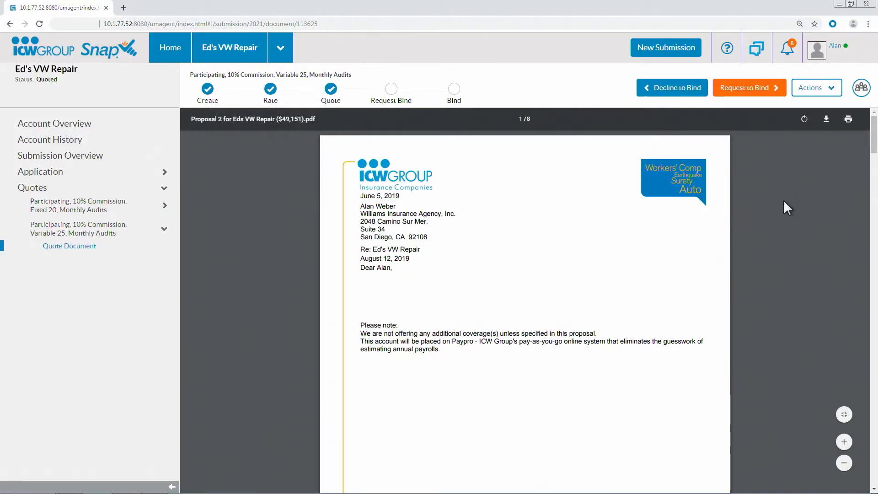
scroll(733, 229, "down", 9)
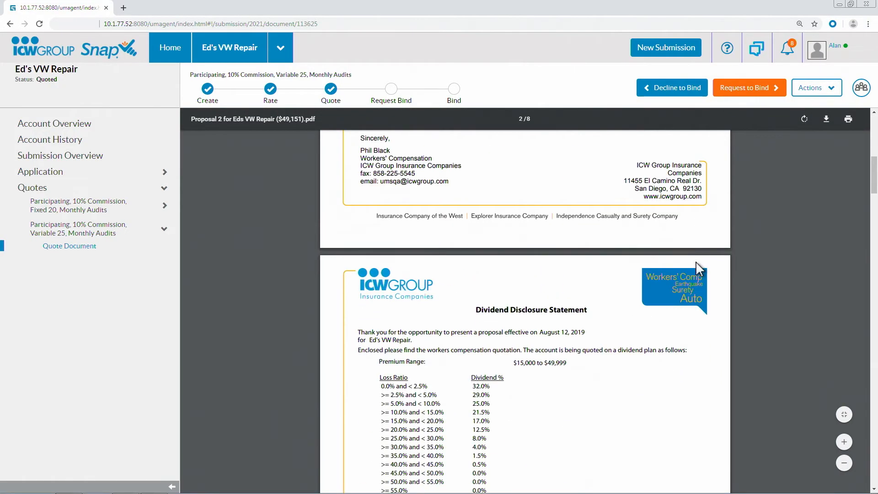
scroll(697, 270, "down", 12)
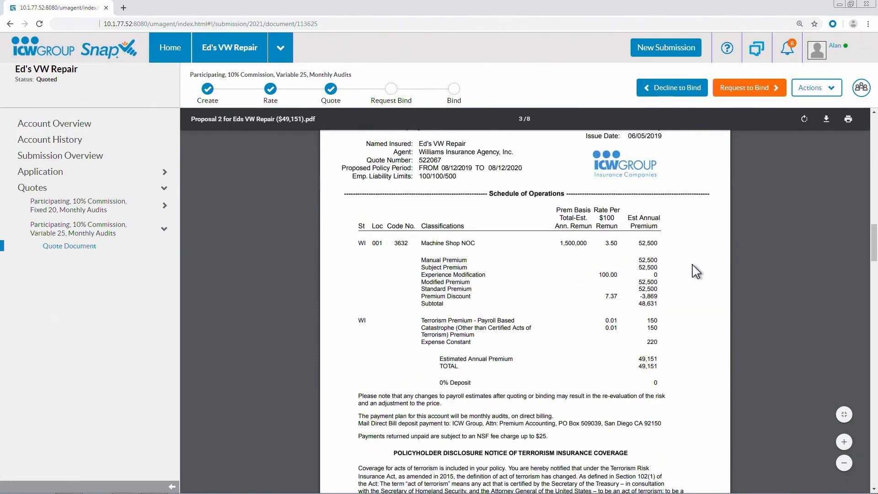
scroll(692, 271, "down", 10)
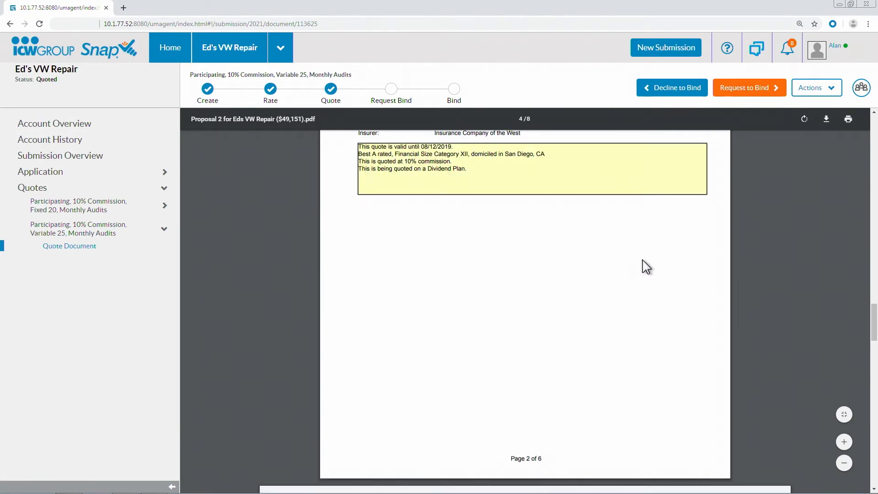